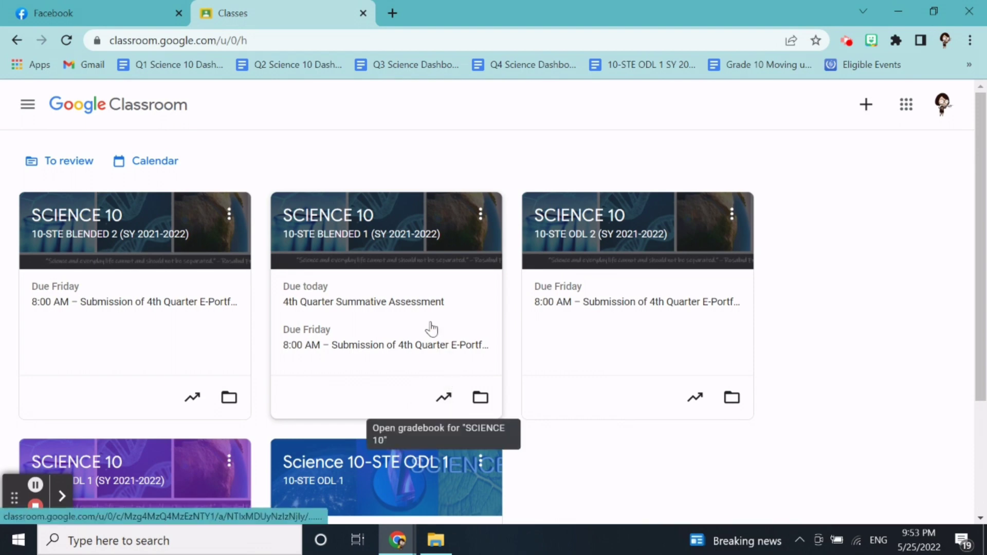
# Open the SCIENCE 10 10-STE BLENDED 2 class from the Classroom home page.
pyautogui.click(85, 242)
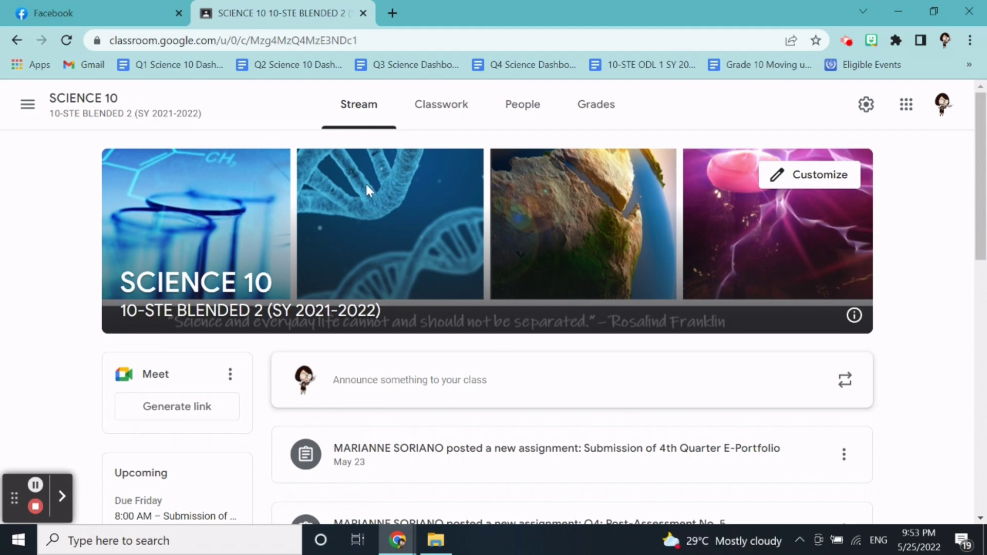
# Reuse a post from Science 10-RODL 1, selecting E-Activity: My Chemical Reactions.
pyautogui.click(441, 115)
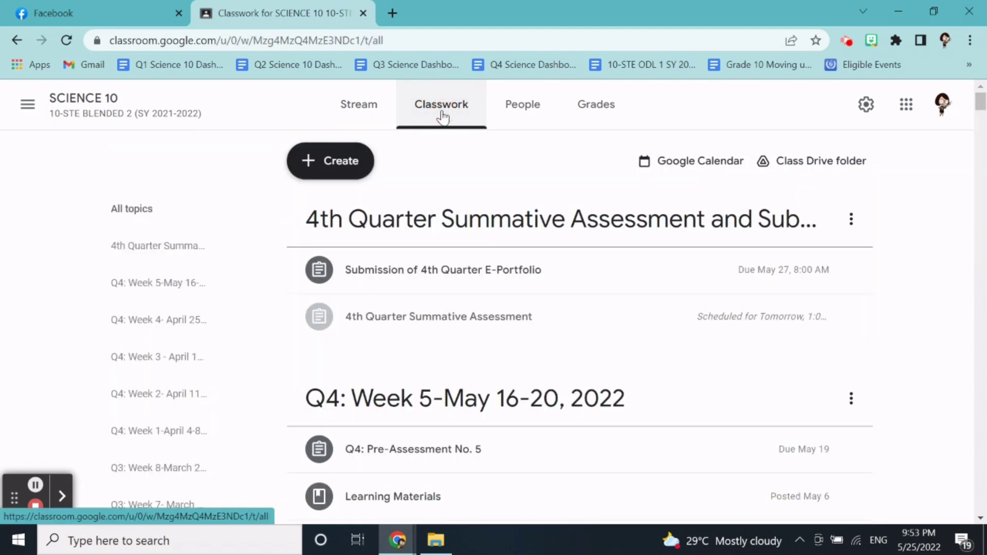
pyautogui.click(337, 173)
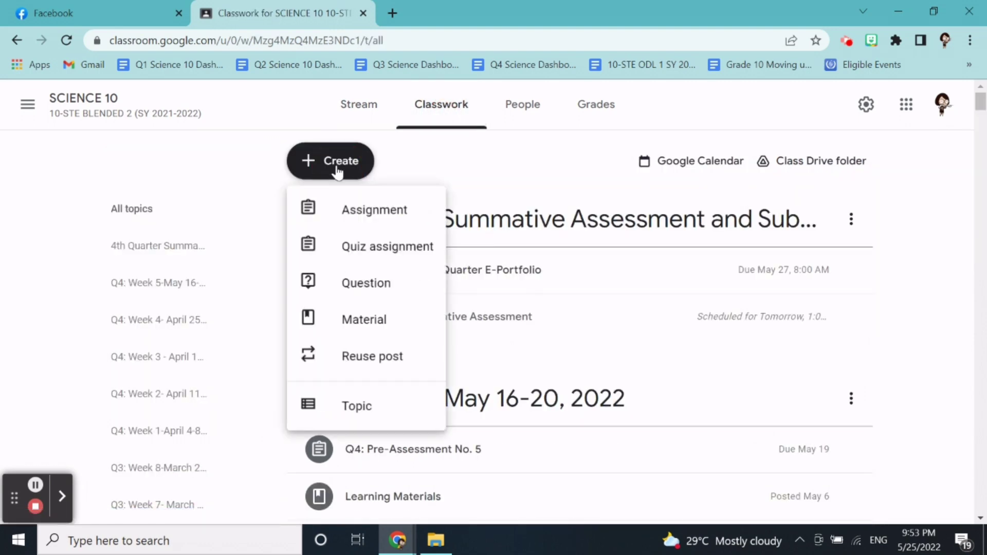
pyautogui.click(370, 359)
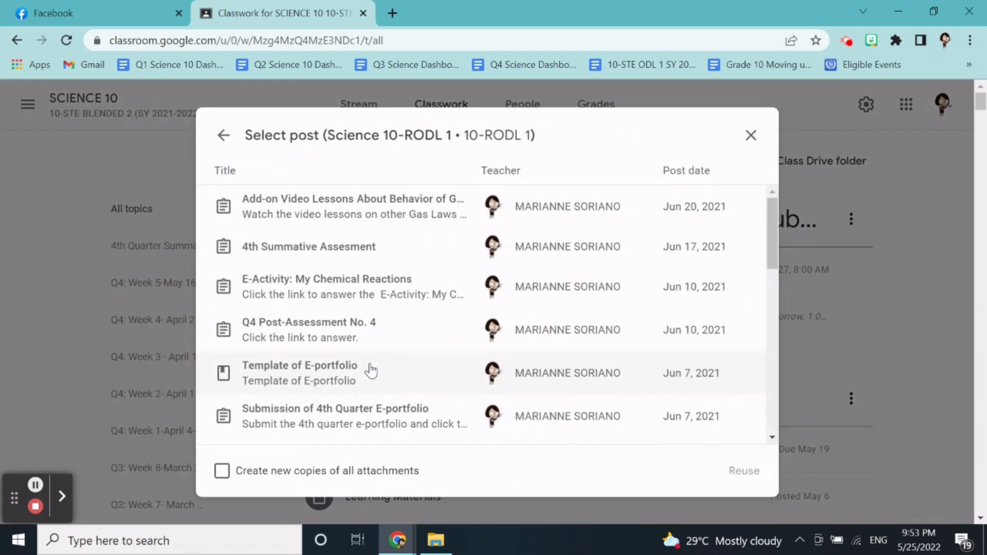
pyautogui.click(223, 136)
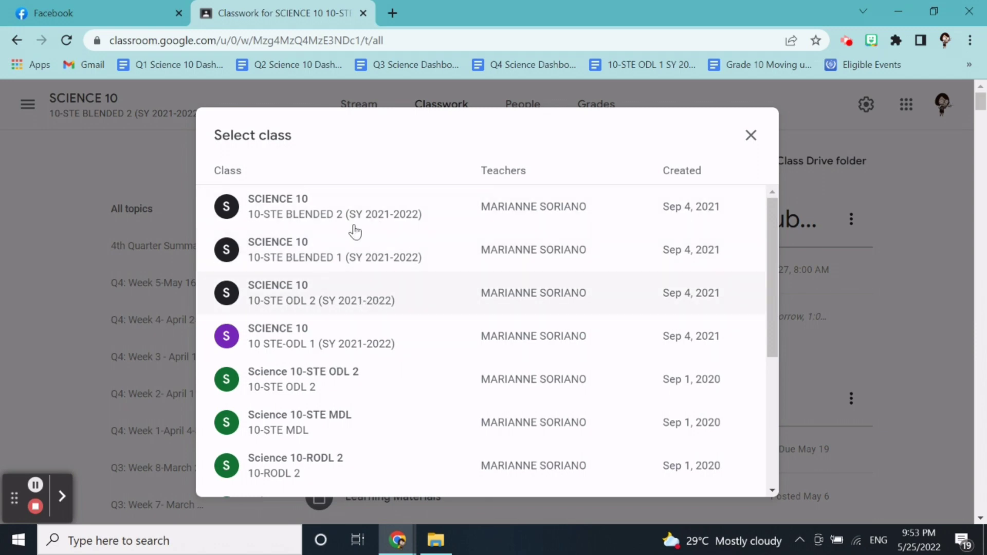
pyautogui.scroll(-3, 362, 318)
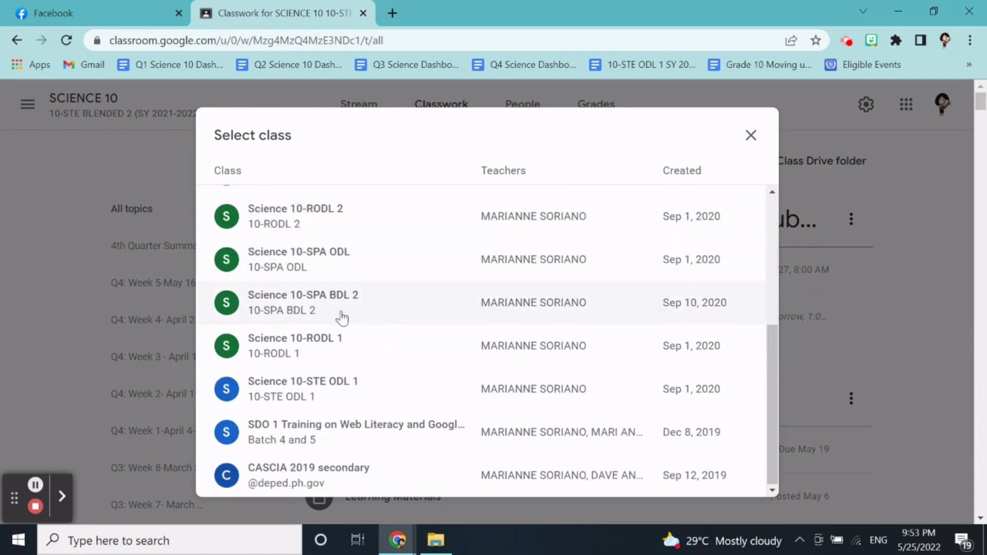
pyautogui.scroll(2, 370, 332)
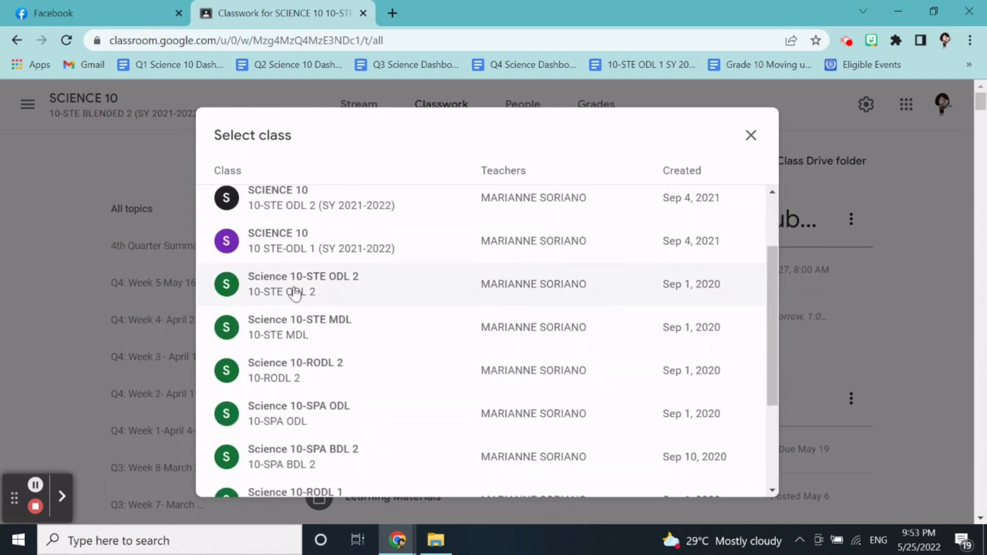
pyautogui.scroll(-2, 391, 349)
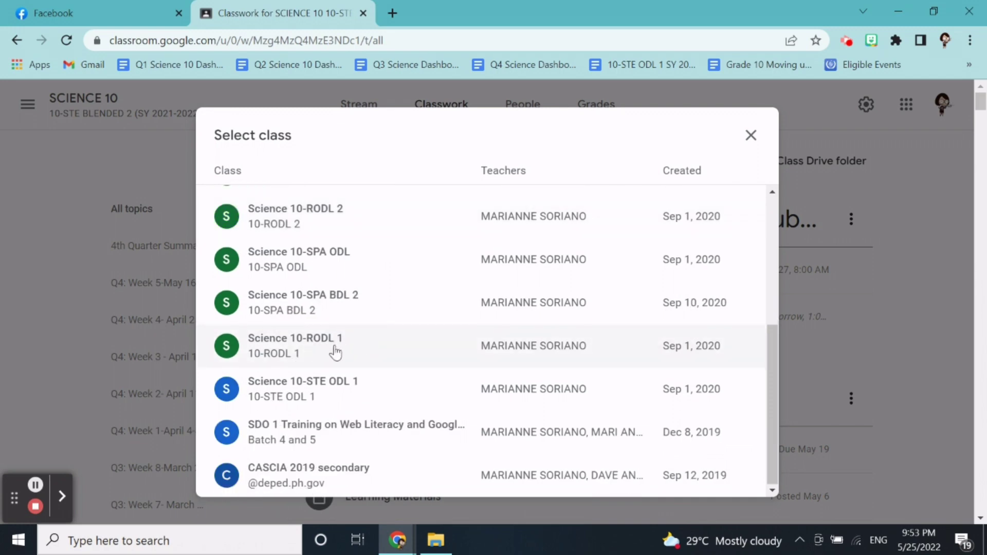
pyautogui.click(310, 359)
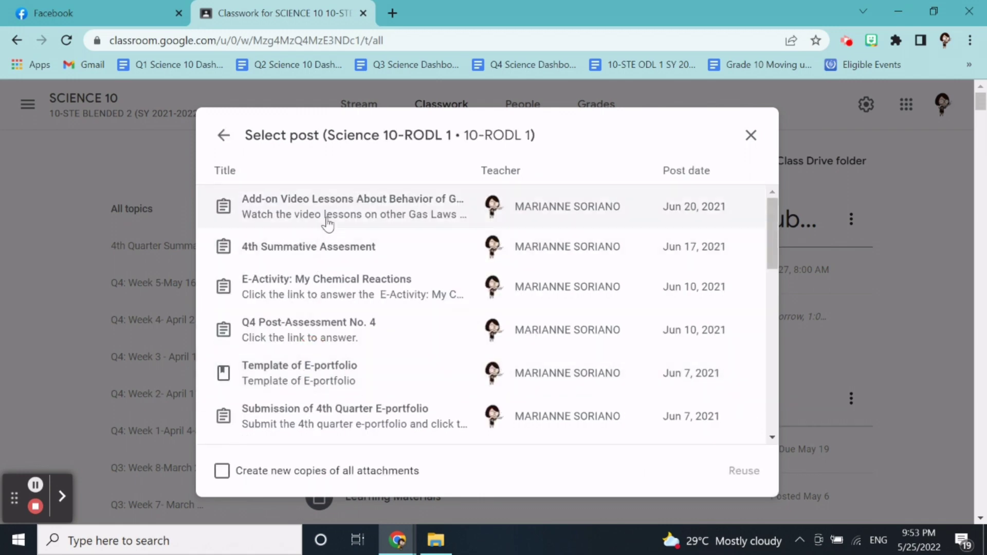
pyautogui.scroll(-3, 330, 247)
pyautogui.scroll(3, 330, 247)
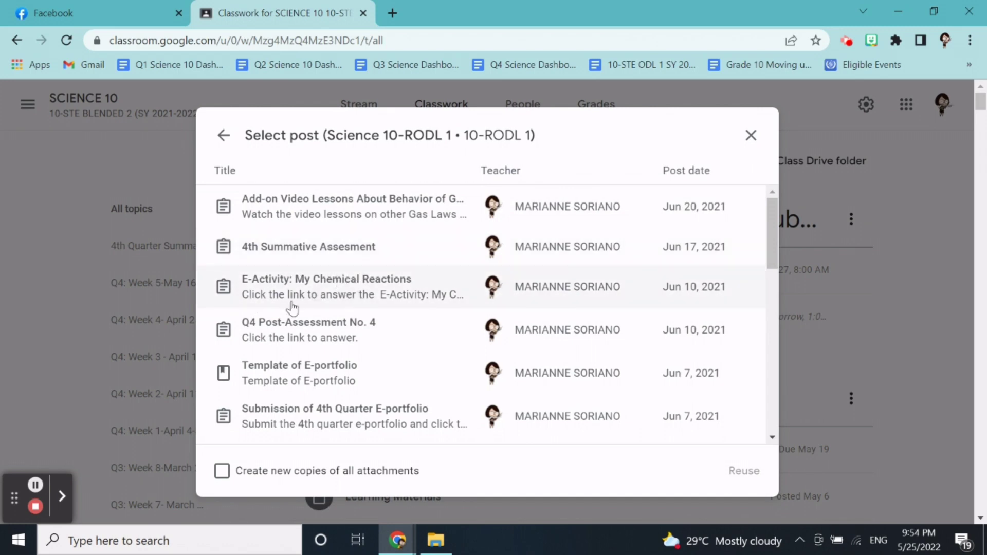
pyautogui.click(308, 299)
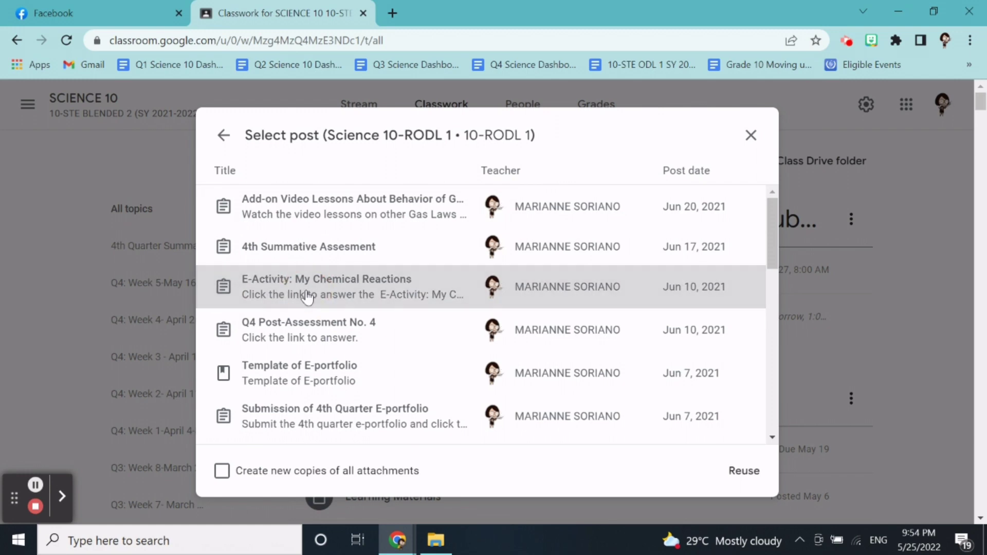
# Confirm the reused post and add 10-STE BLENDED 1, 10-STE ODL 2 and 10 STE-ODL 1 as recipients.
pyautogui.click(737, 472)
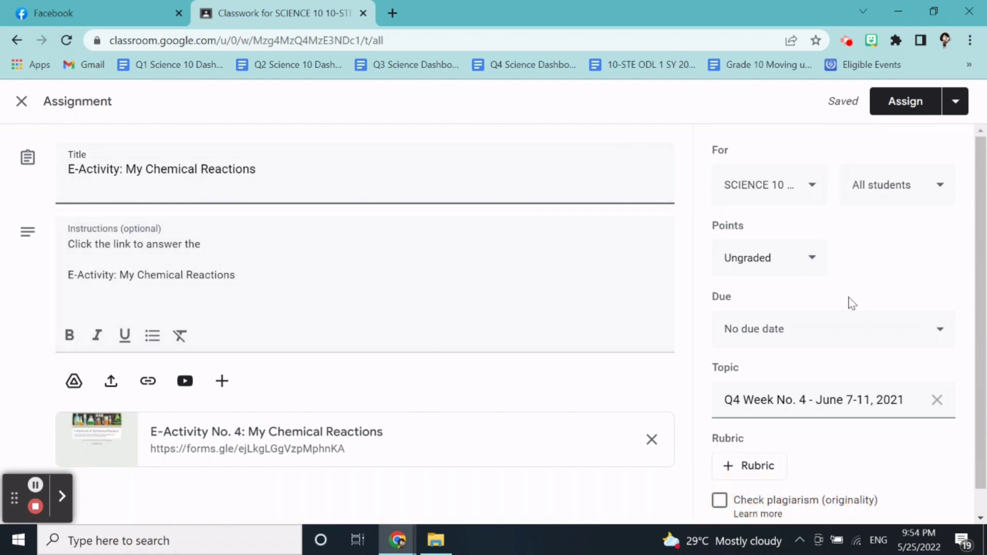
pyautogui.click(812, 189)
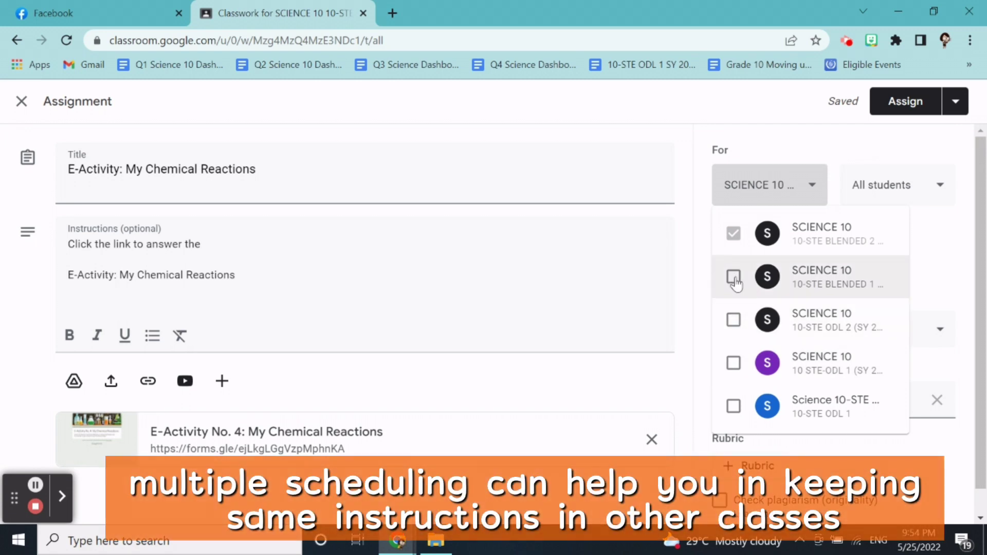
pyautogui.click(733, 277)
pyautogui.click(733, 319)
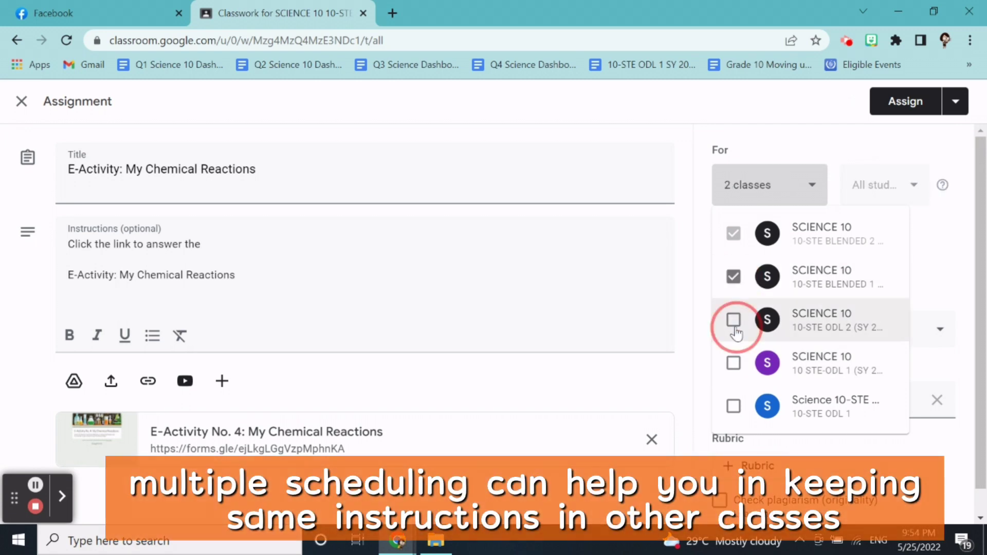
pyautogui.click(734, 363)
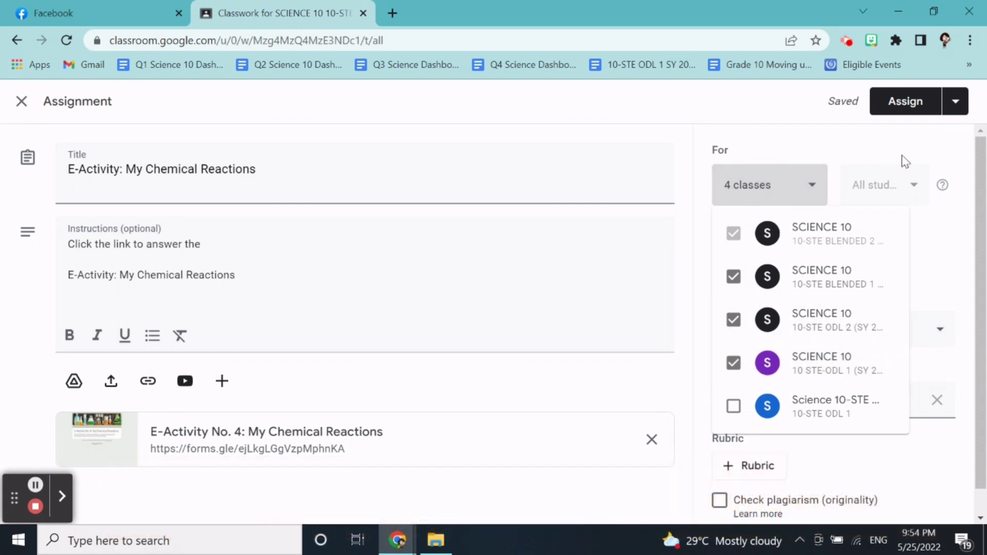
pyautogui.click(957, 112)
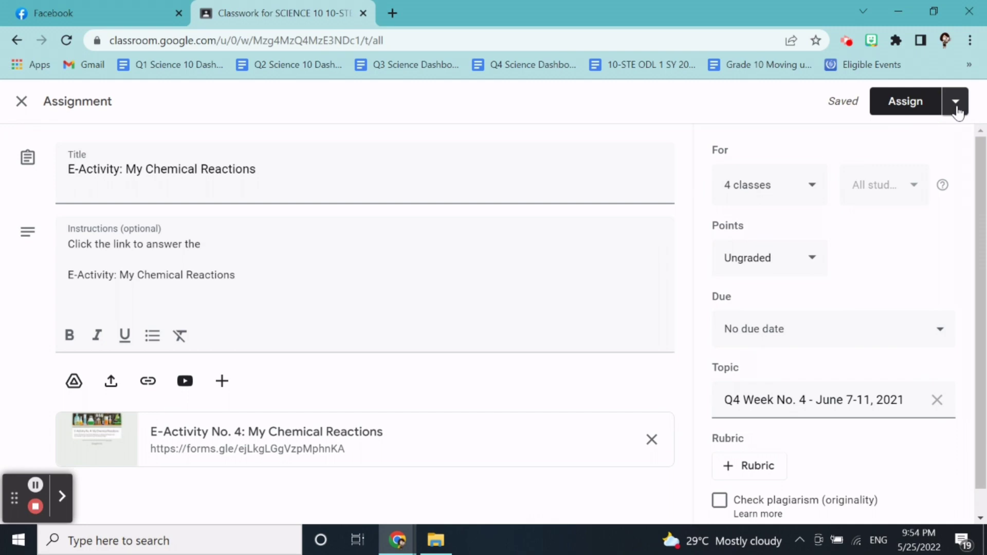
# Schedule the assignment across classes with a May 30, 9:30 AM publish date.
pyautogui.click(956, 108)
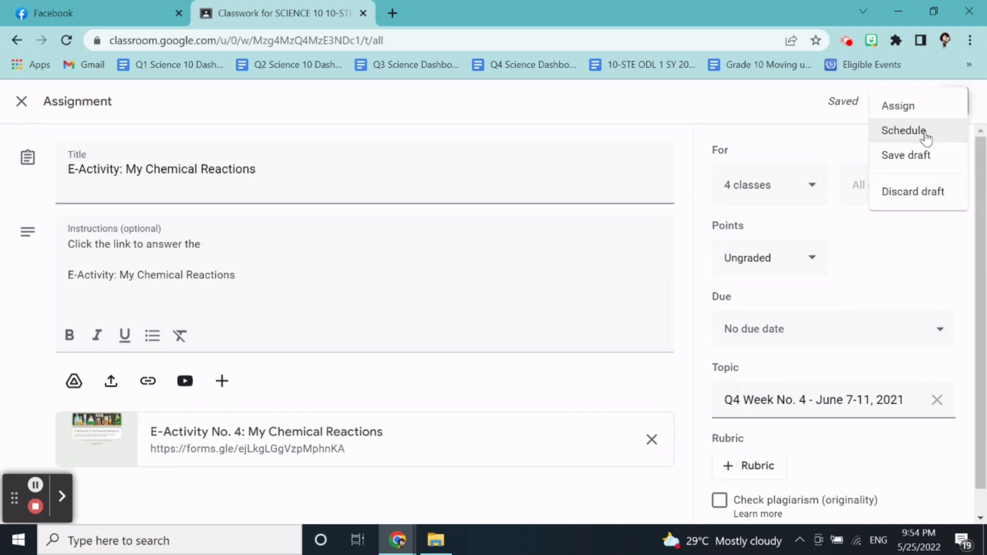
pyautogui.click(926, 135)
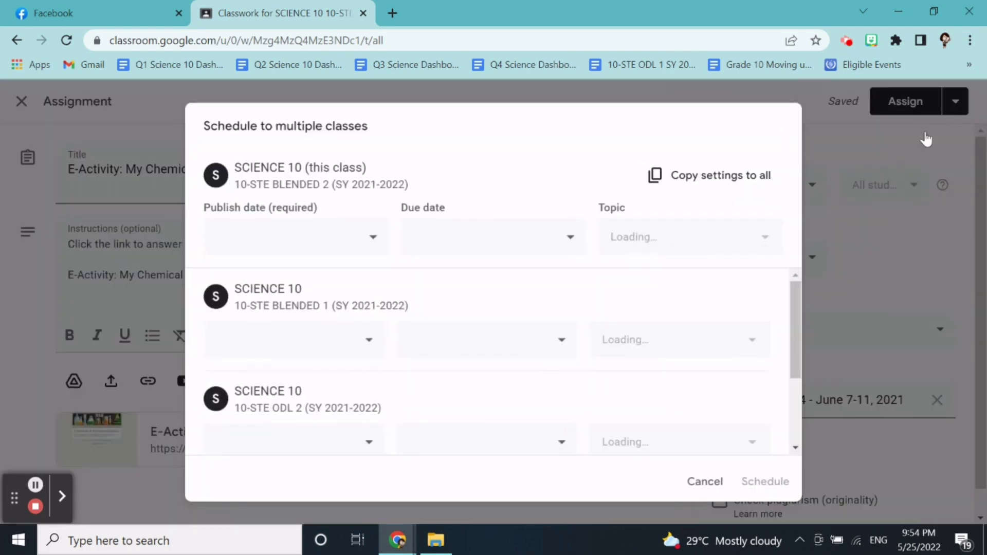
pyautogui.click(372, 244)
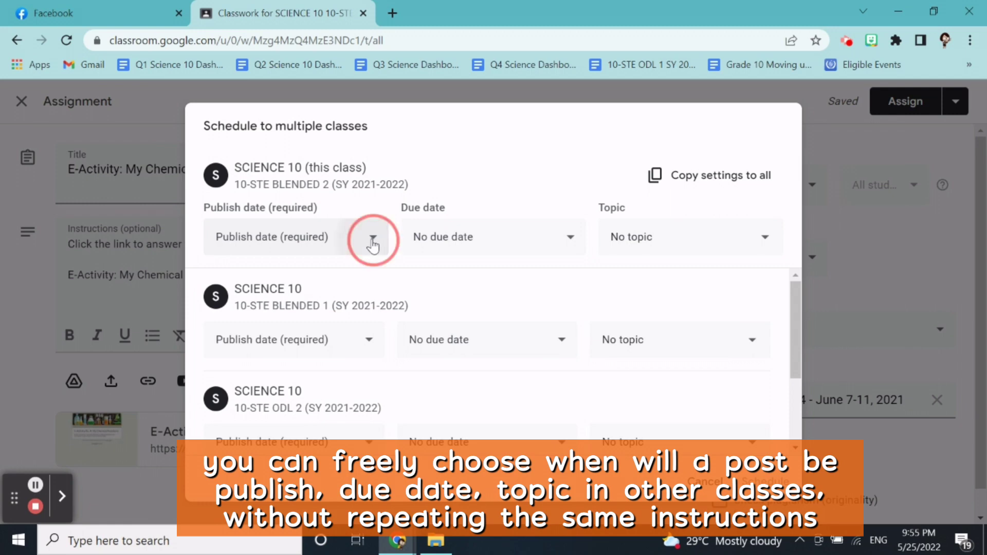
pyautogui.click(367, 334)
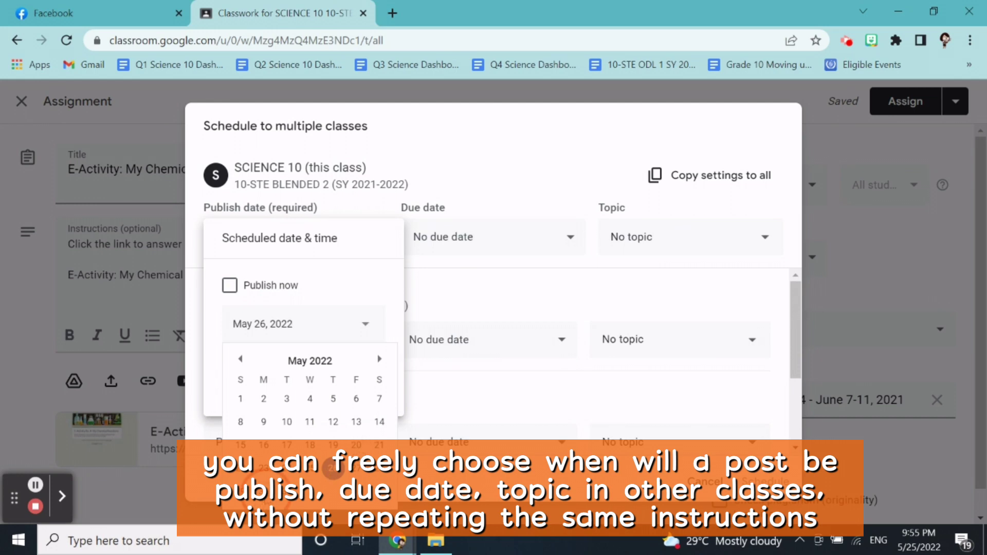
pyautogui.click(263, 491)
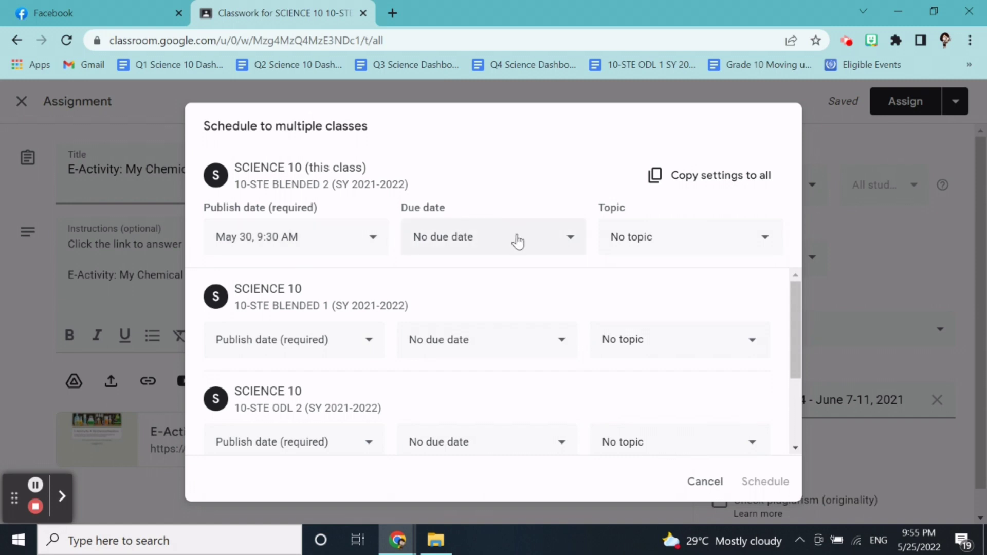
# Set this class's due date to Tue, May 31 at 12:00 PM.
pyautogui.click(538, 239)
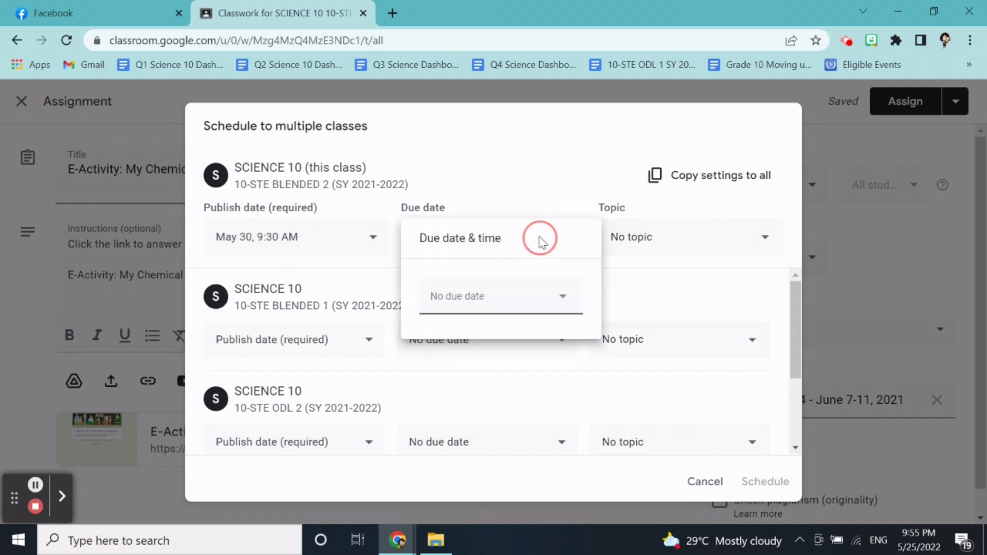
pyautogui.click(565, 303)
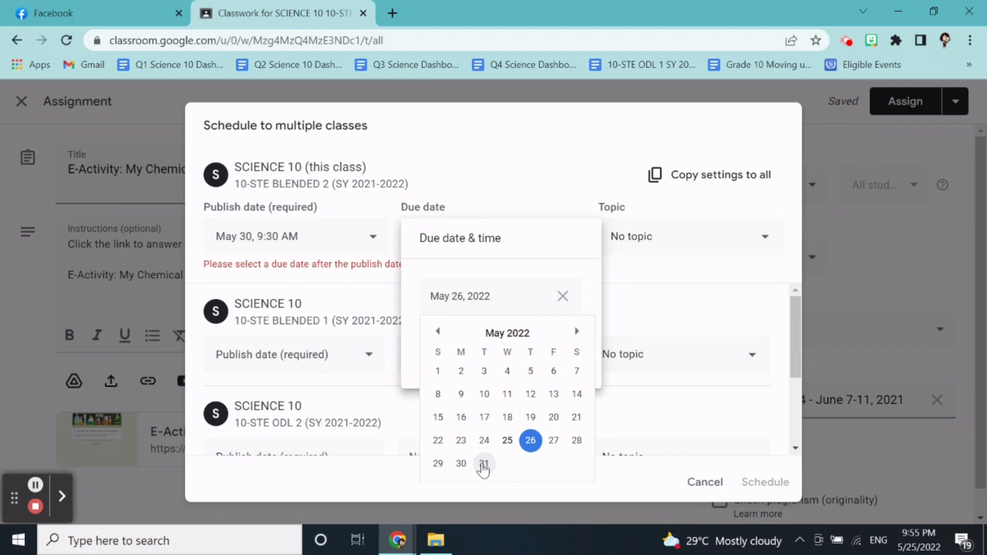
pyautogui.click(483, 465)
pyautogui.click(521, 339)
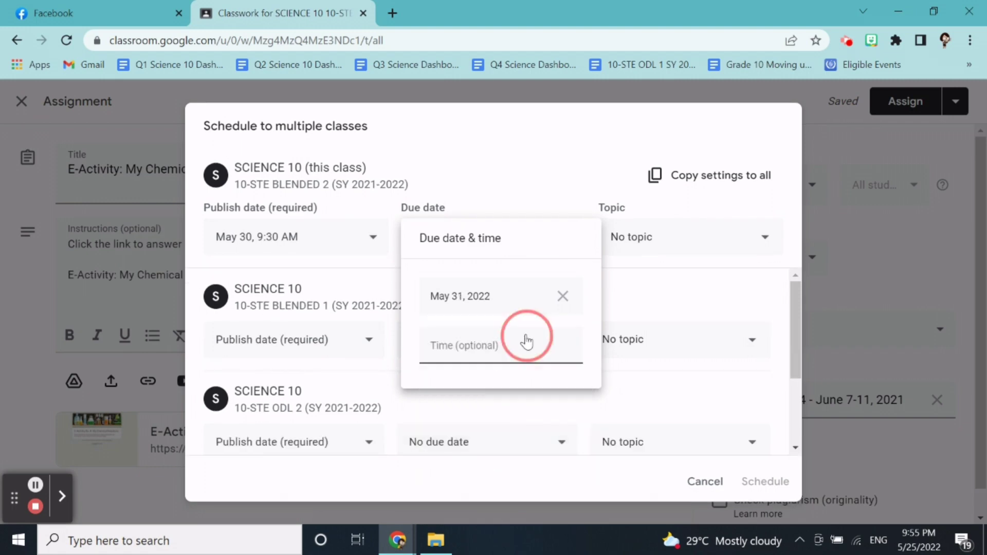
pyautogui.write('12:00 PM')
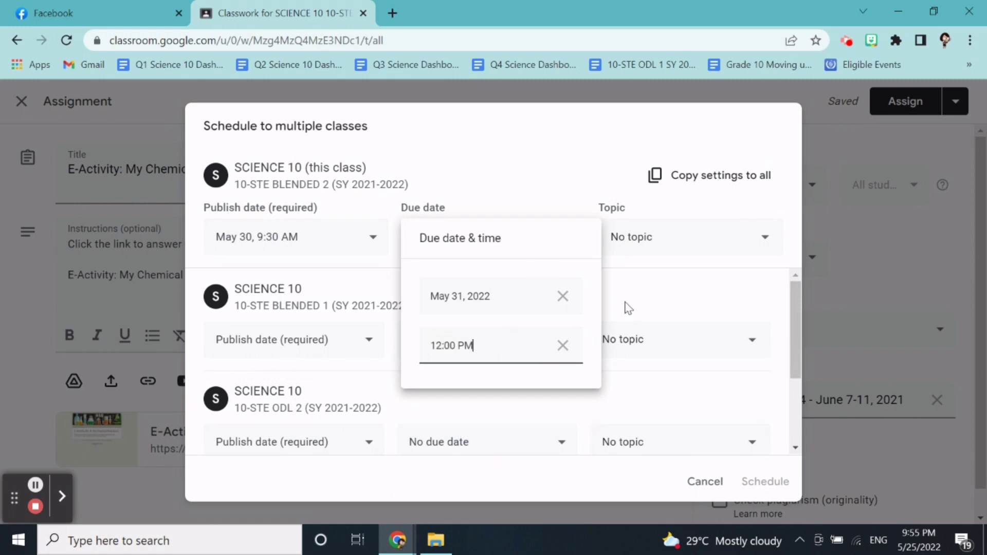
pyautogui.click(627, 304)
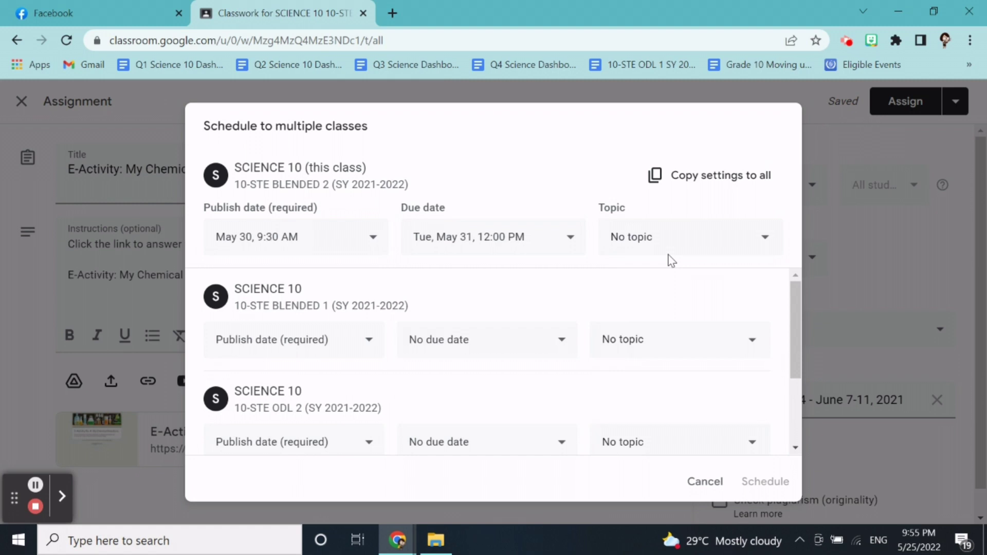
pyautogui.click(757, 246)
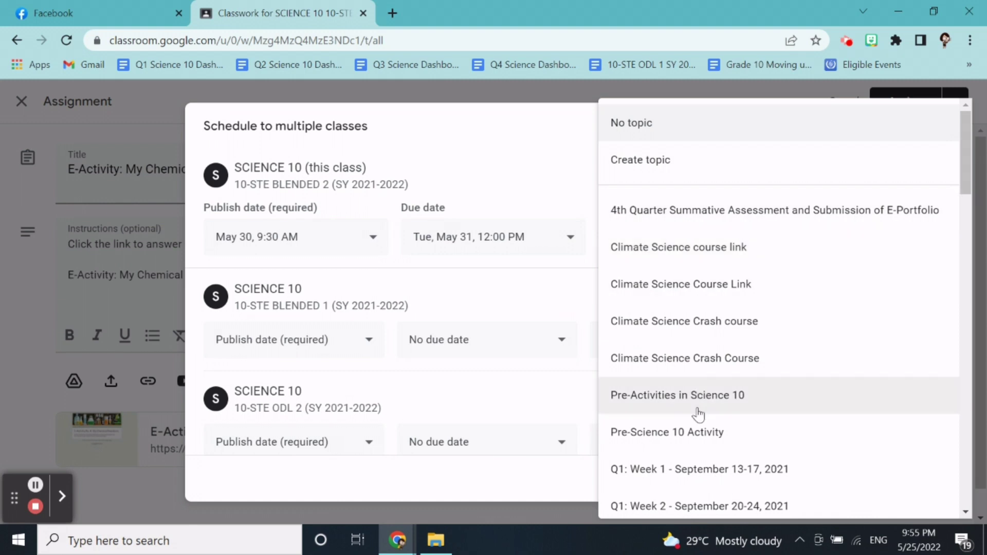
# File the assignment under Q1: Week 1 and copy these settings to all classes.
pyautogui.click(685, 475)
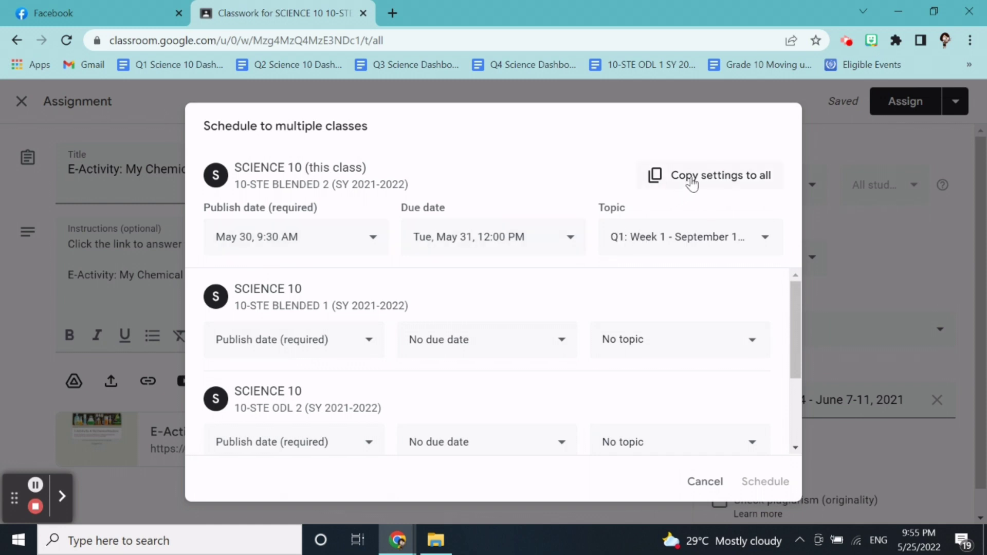
pyautogui.click(692, 183)
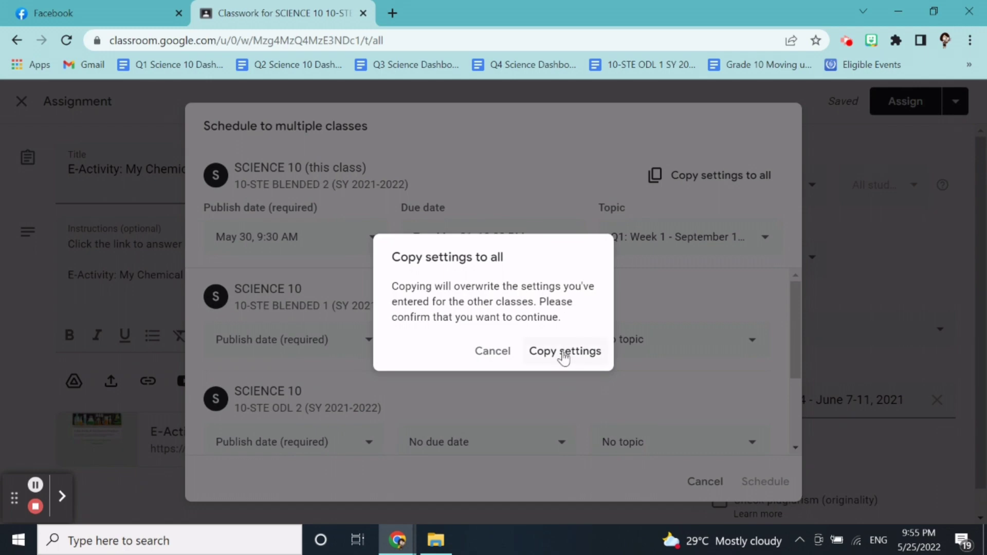
pyautogui.click(563, 356)
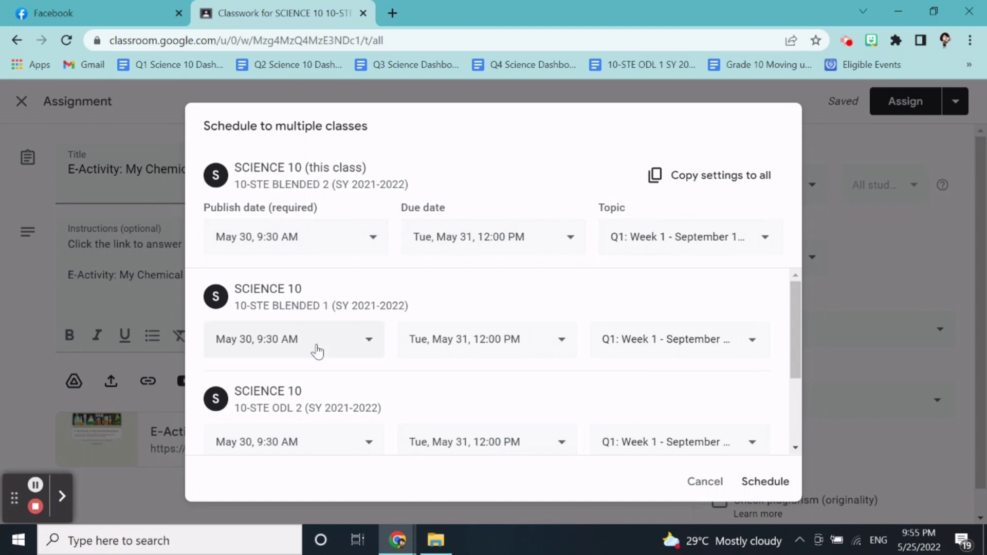
pyautogui.scroll(-3, 320, 347)
pyautogui.scroll(2, 322, 356)
pyautogui.scroll(-2, 309, 326)
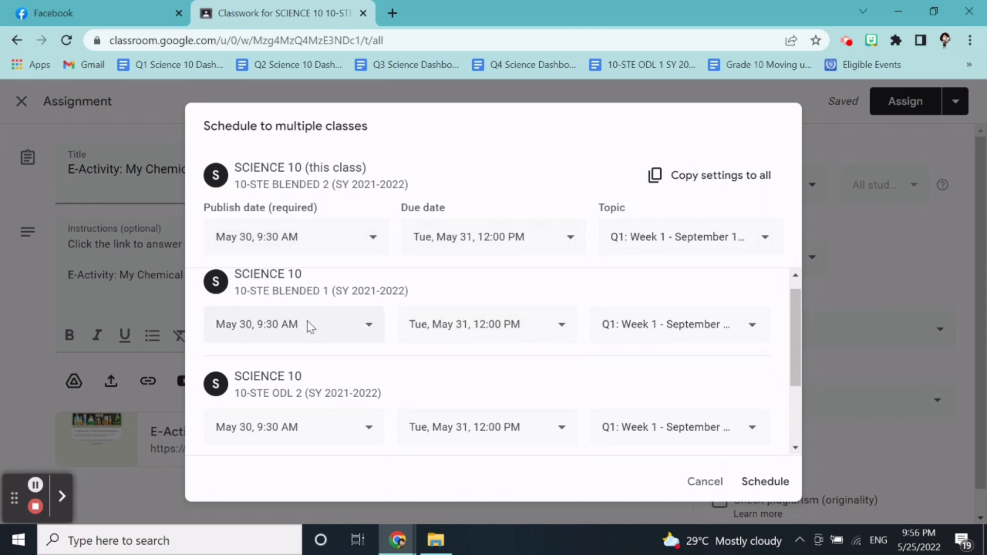
pyautogui.scroll(2, 363, 332)
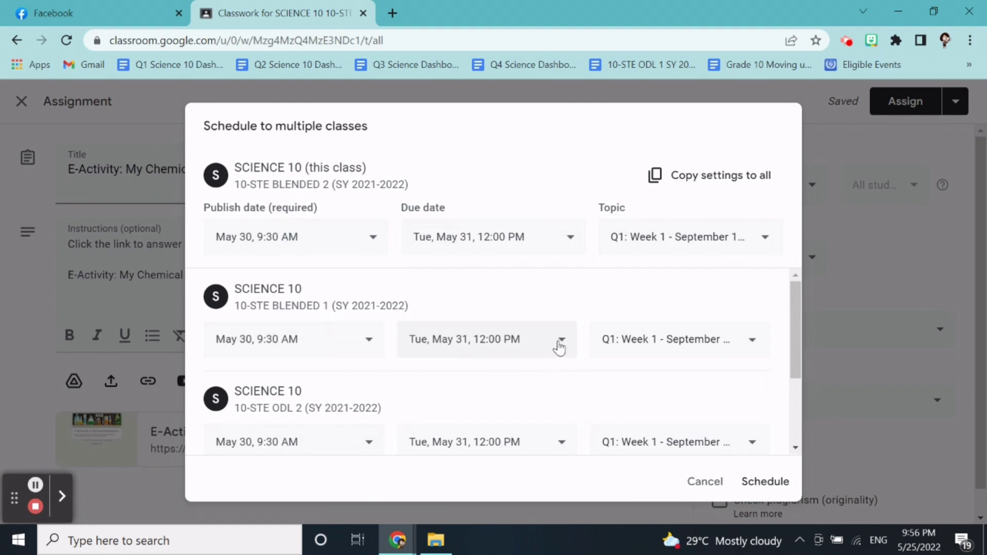
# Change 10-STE BLENDED 1's due date to Fri, June 3.
pyautogui.click(559, 346)
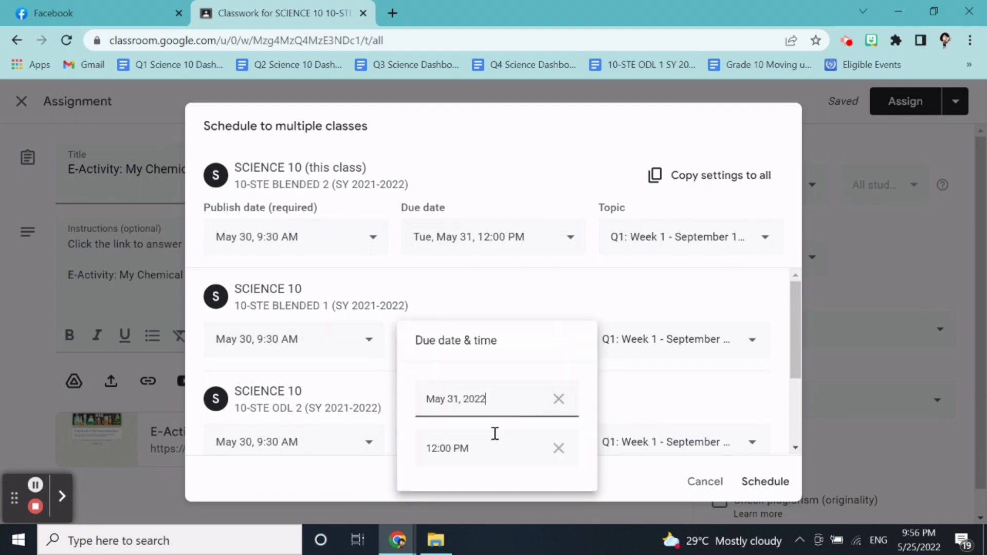
pyautogui.click(496, 400)
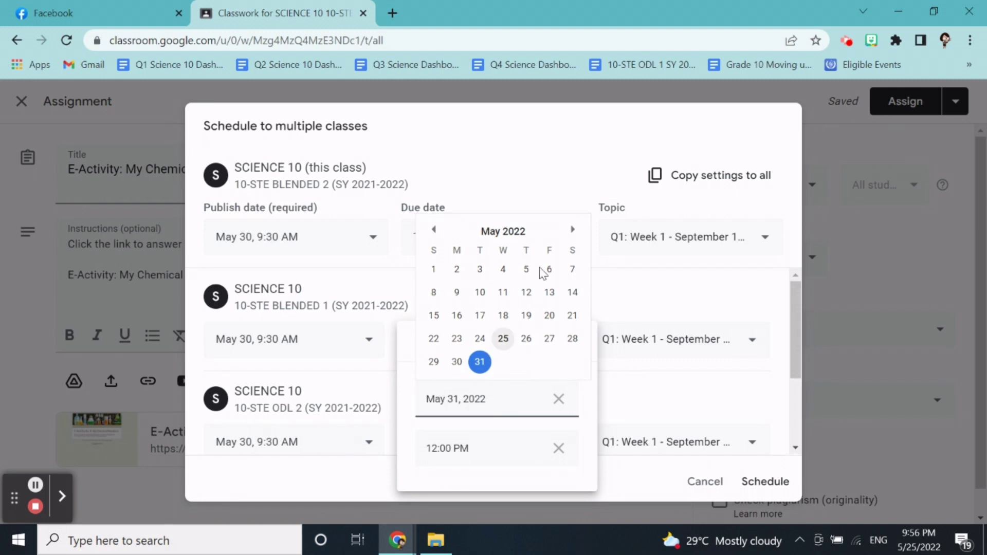
pyautogui.click(574, 231)
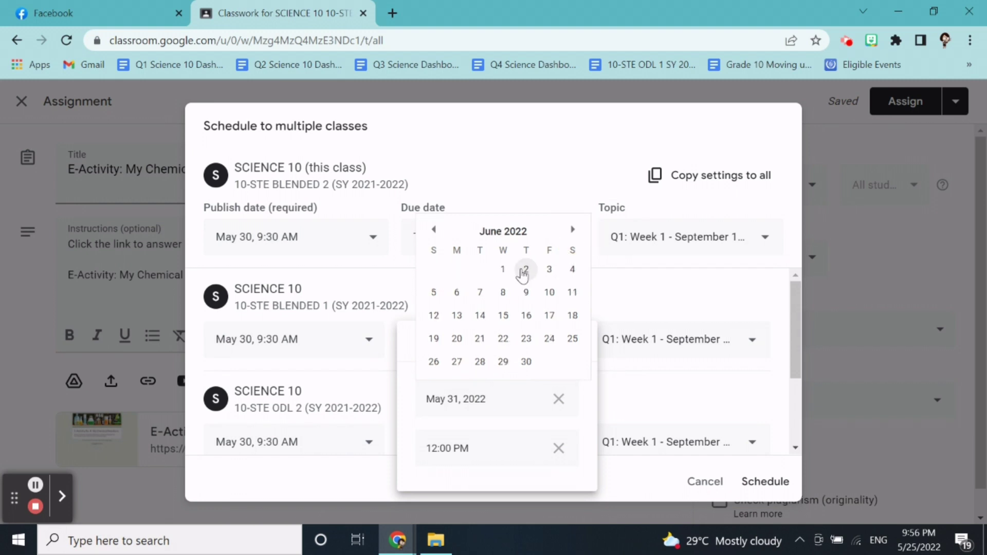
pyautogui.click(551, 270)
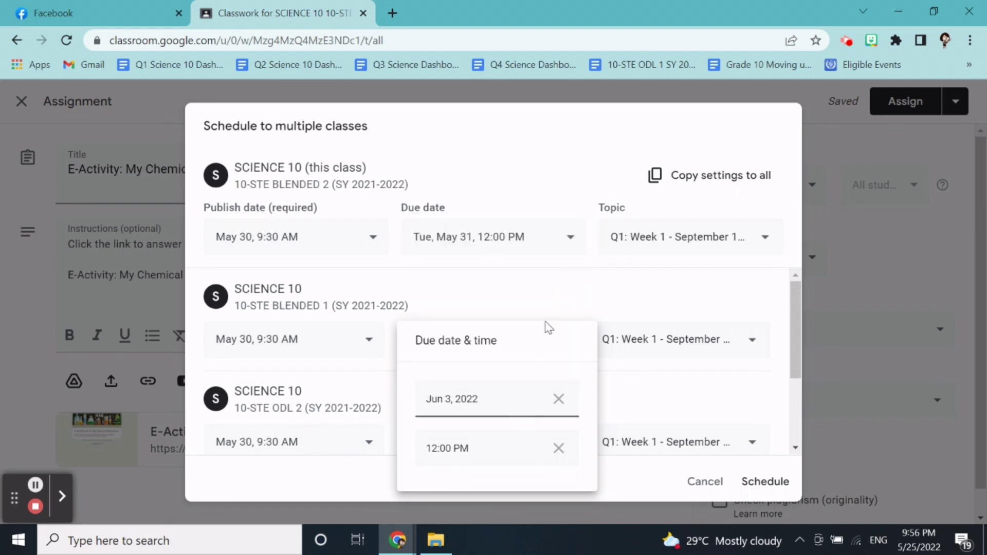
pyautogui.click(583, 293)
pyautogui.scroll(-2, 506, 407)
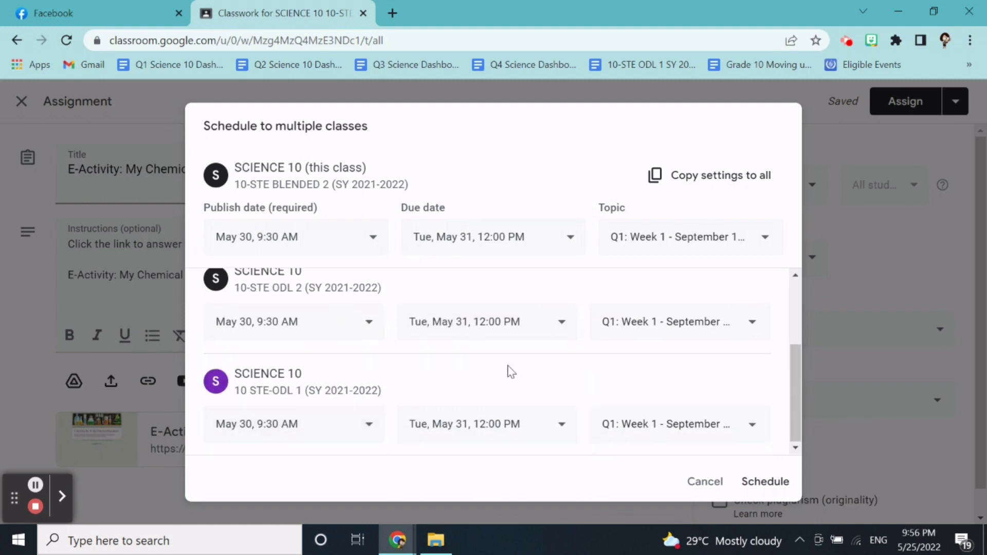
pyautogui.scroll(1, 356, 368)
pyautogui.scroll(1, 364, 353)
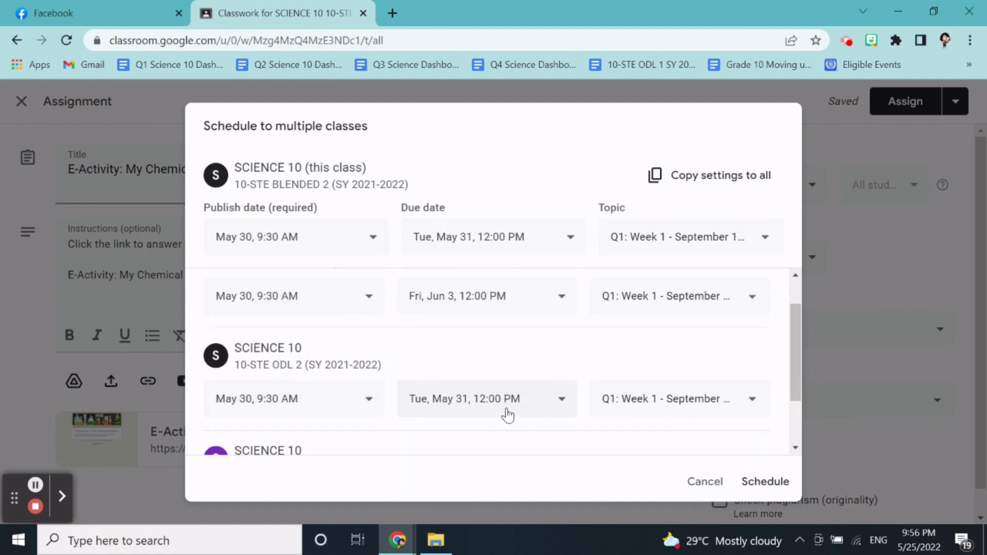
# Change 10-STE ODL 2's due date to Thu, June 2.
pyautogui.click(550, 409)
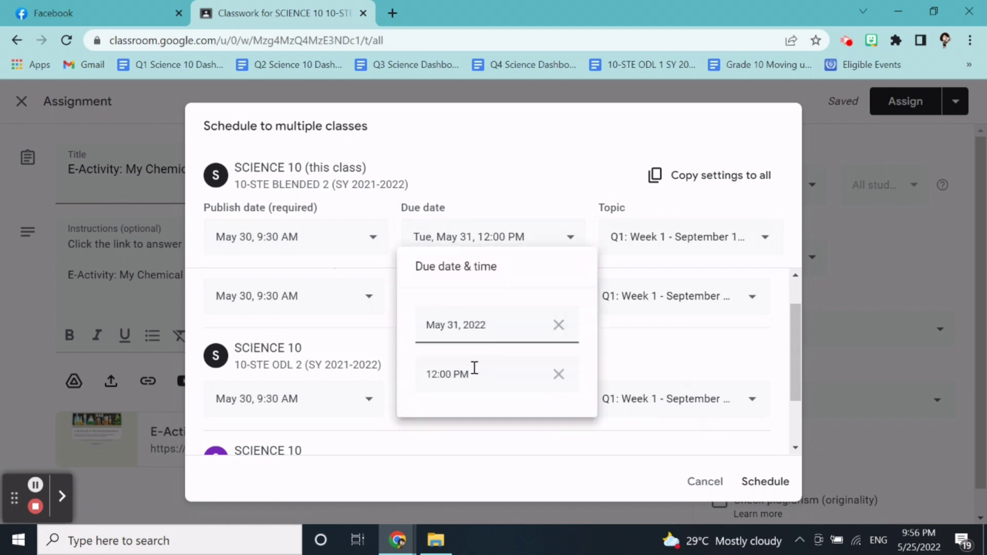
pyautogui.click(494, 332)
pyautogui.click(574, 361)
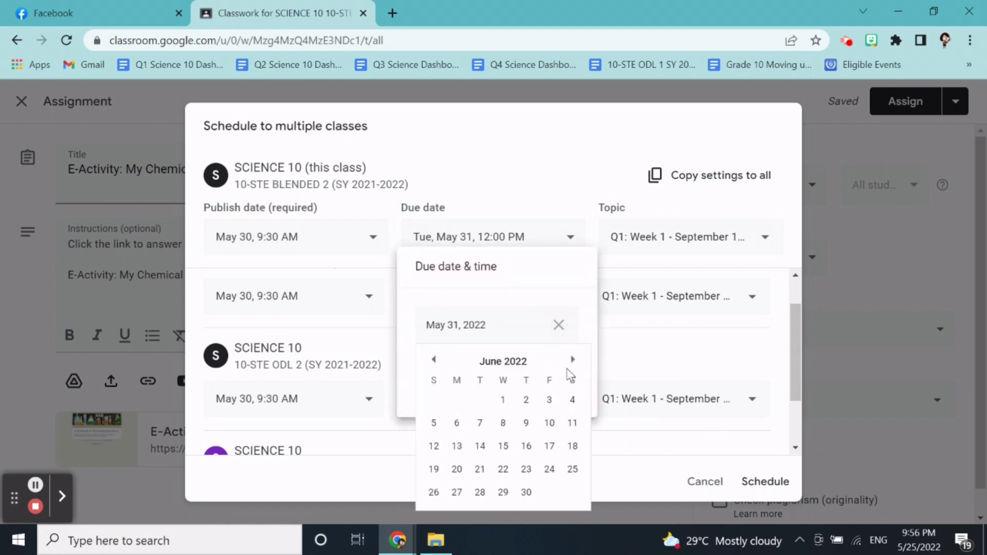
pyautogui.click(526, 399)
pyautogui.click(634, 356)
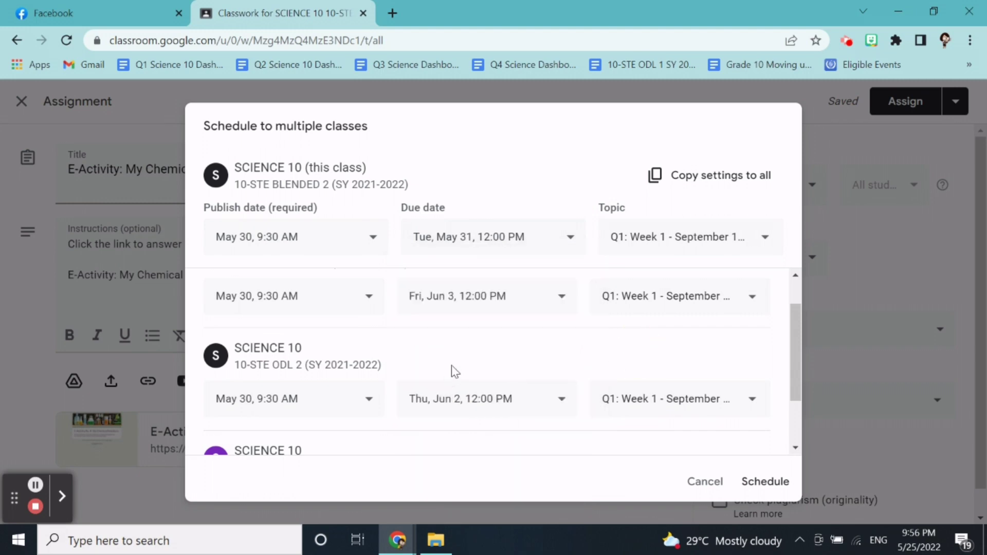
pyautogui.scroll(-2, 477, 351)
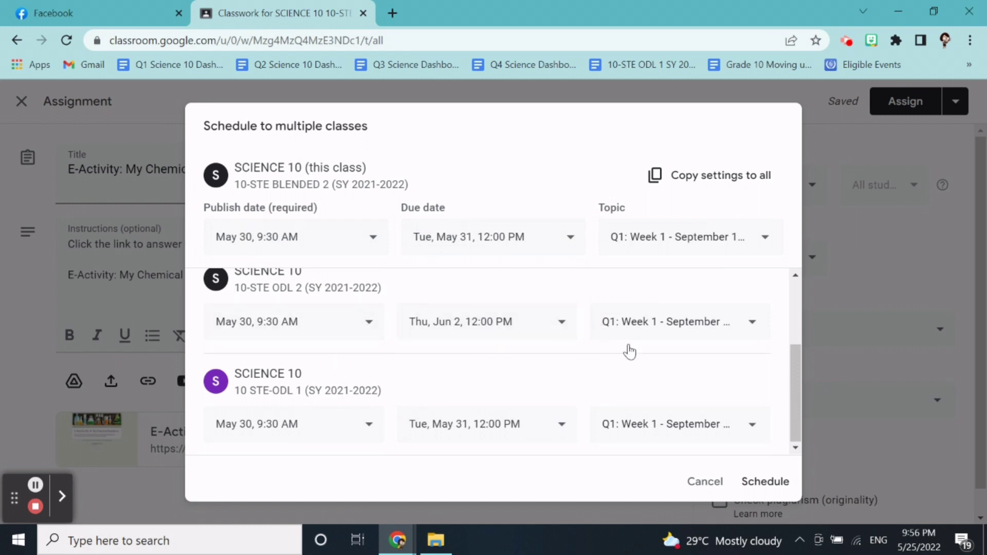
# Schedule the E-Activity assignment to all four Science 10 classes.
pyautogui.click(759, 488)
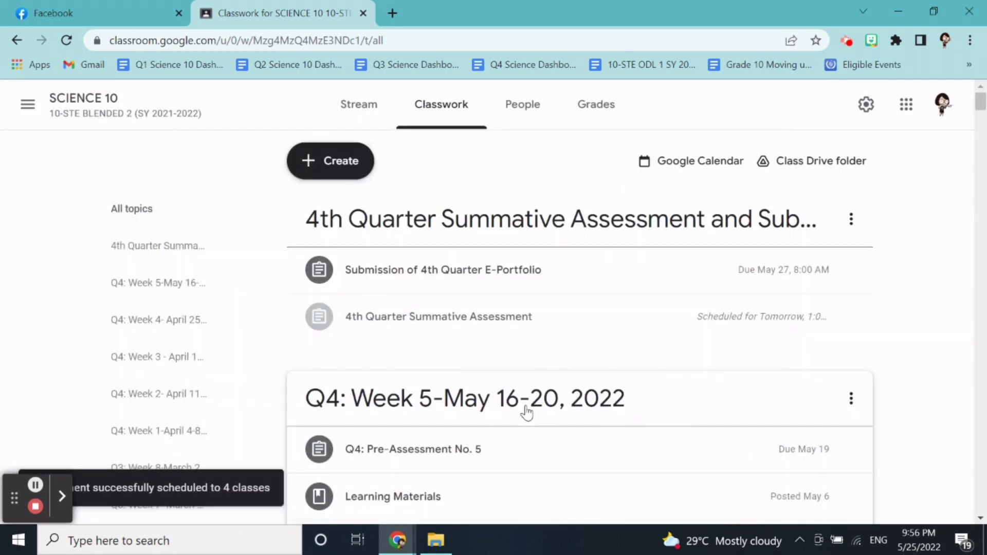
pyautogui.scroll(-2, 502, 390)
pyautogui.scroll(2, 502, 384)
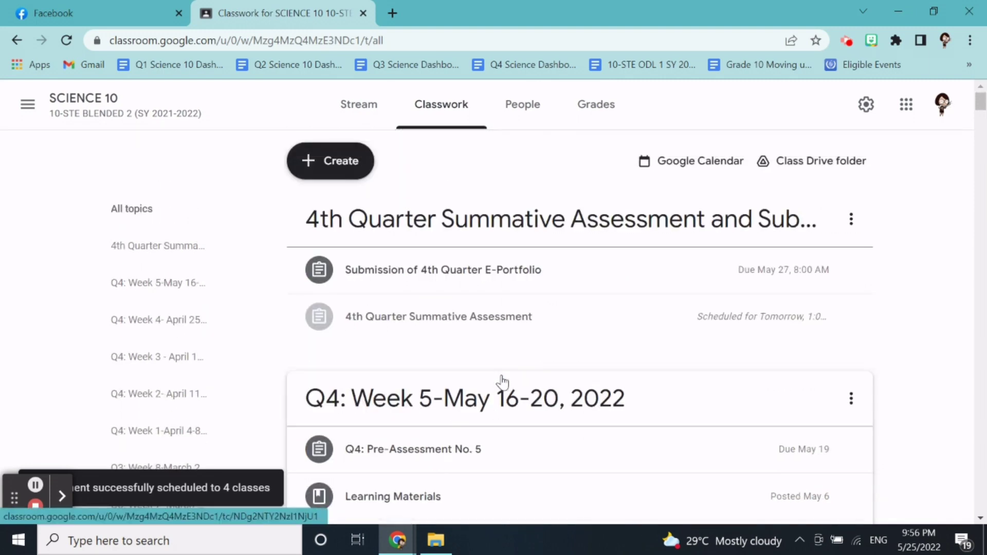